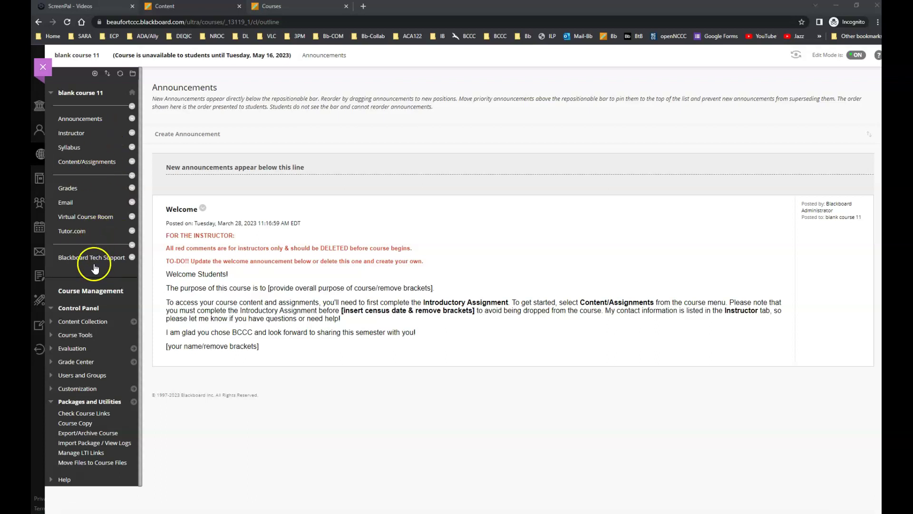
Show the Courses list with 2023SP College Transfer Success (ACA-122-202) under Favorites.
left_click(190, 7)
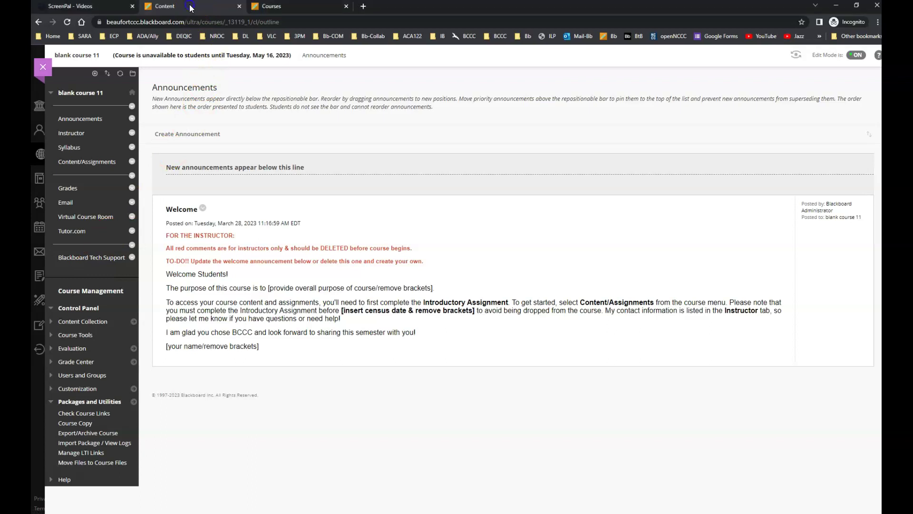
left_click(269, 6)
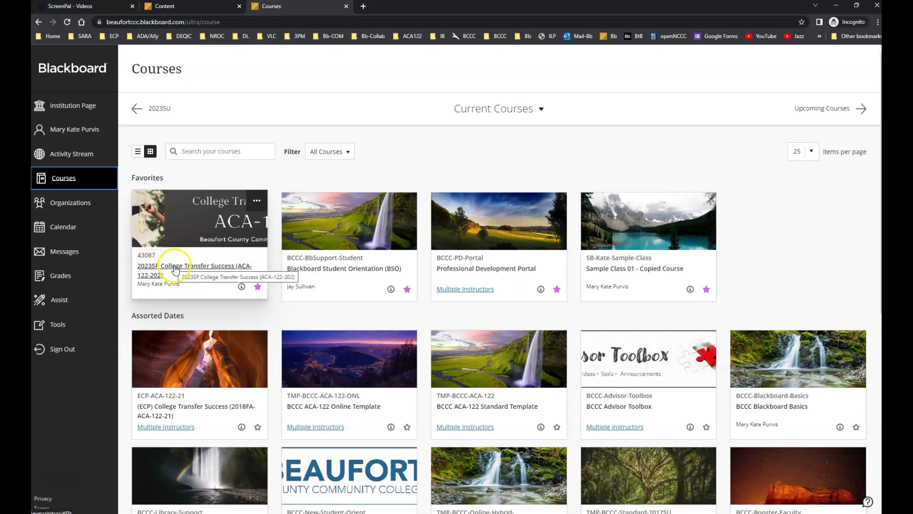
left_click(186, 269)
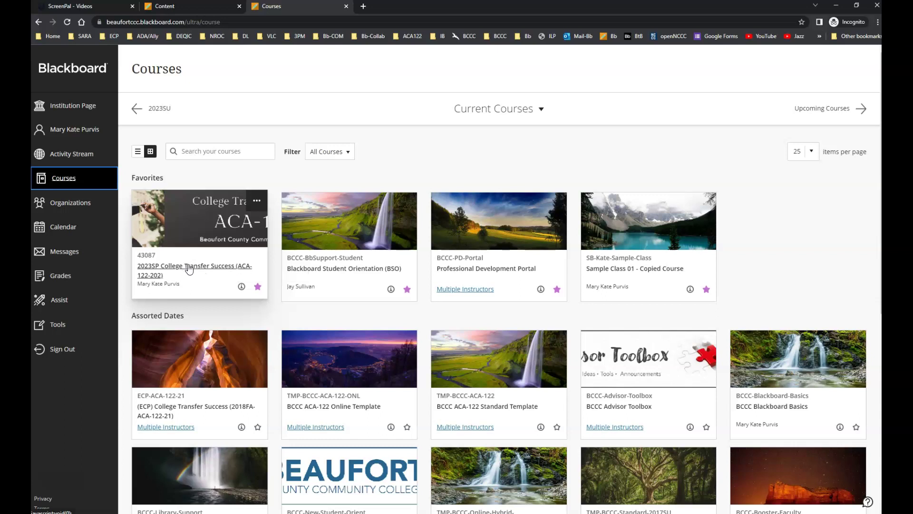
Open ACA-122-202 and expand Control Panel > Packages and Utilities to reach Course Copy.
left_click(189, 269)
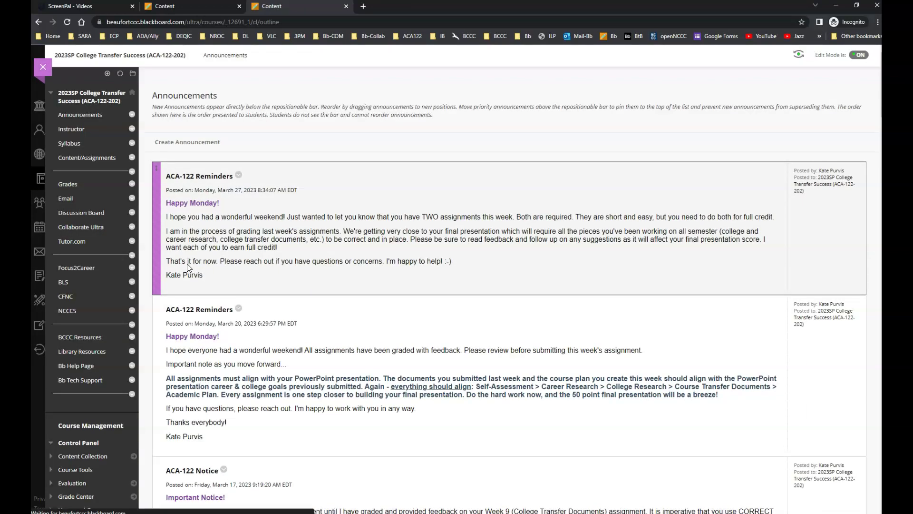
scroll(106, 354, "down", 1)
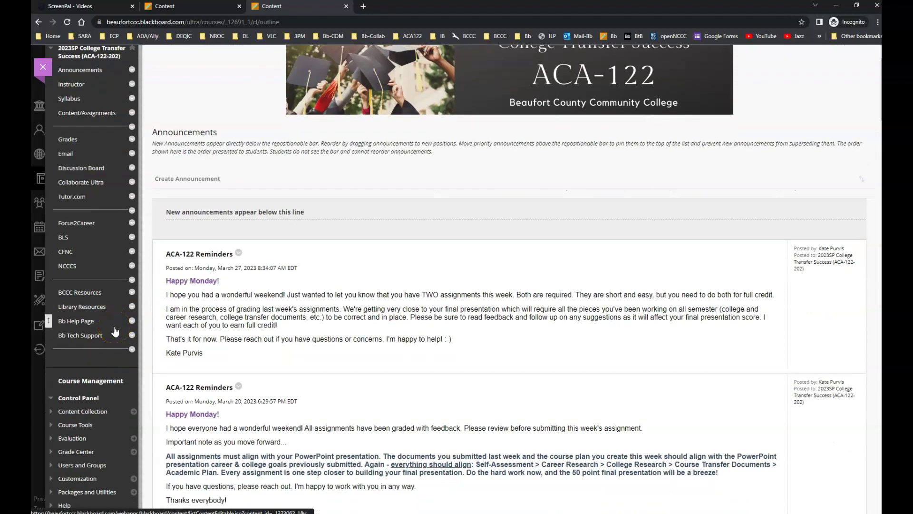
scroll(112, 326, "down", 3)
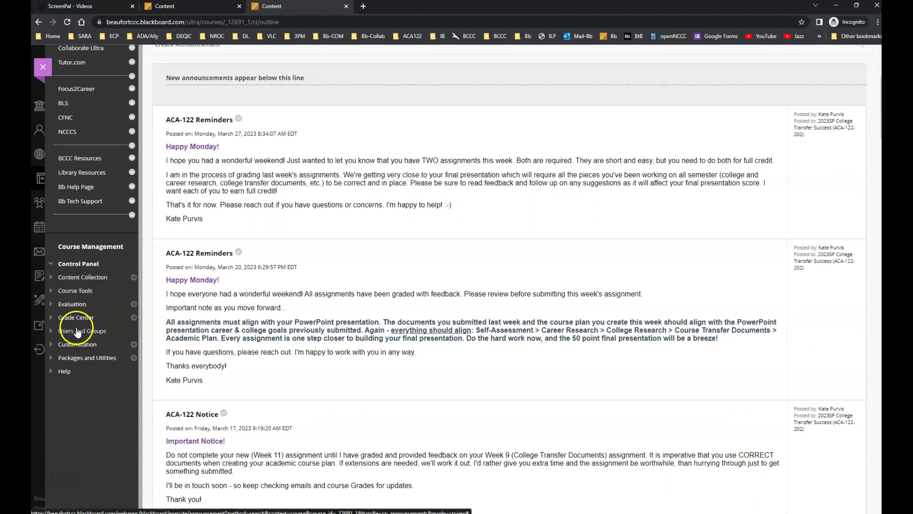
left_click(79, 359)
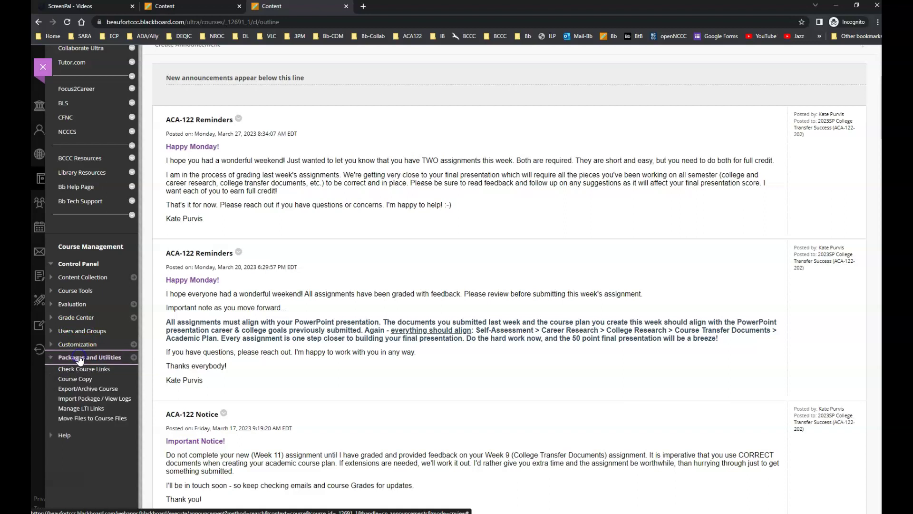
left_click(89, 379)
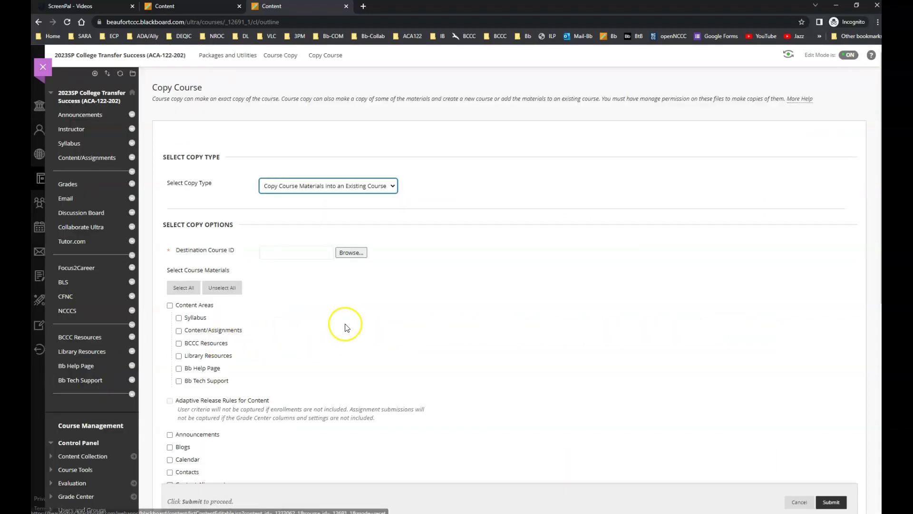
Search the destination course lookup for 'bla' to find the blank course shells.
left_click(350, 253)
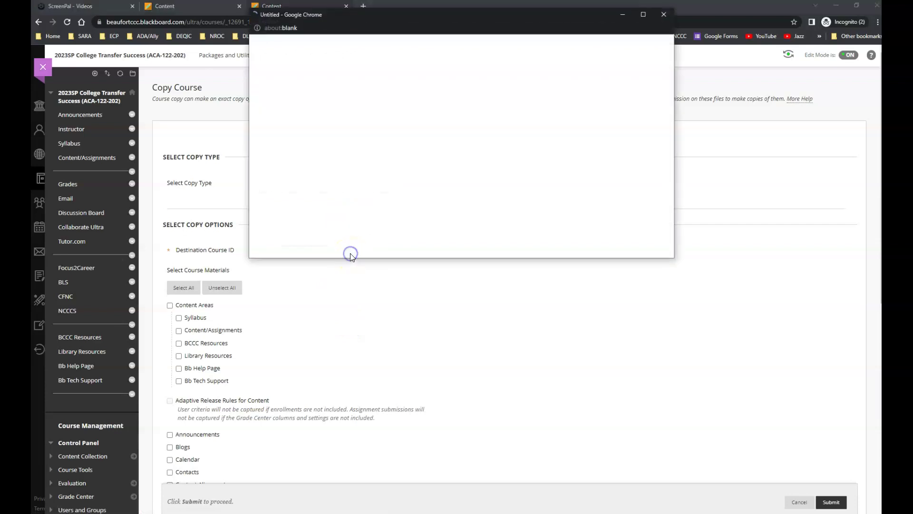
left_click(314, 107)
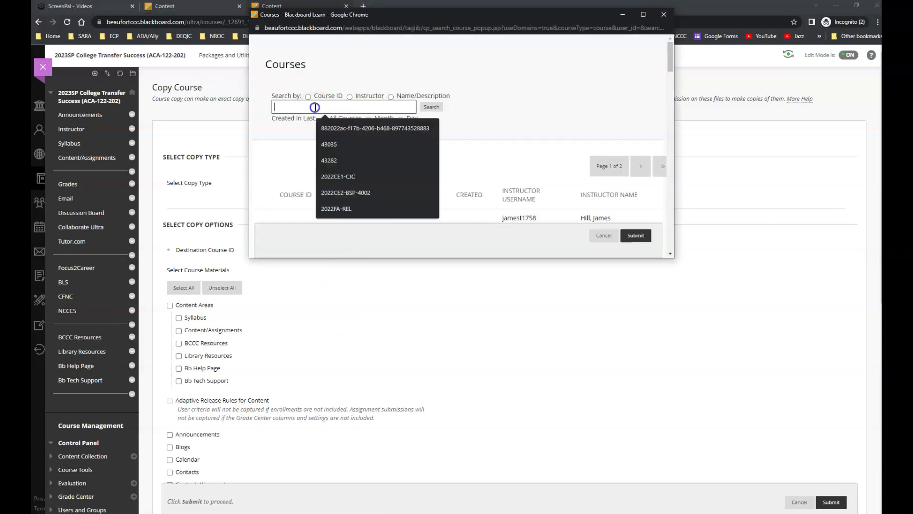
type("blank")
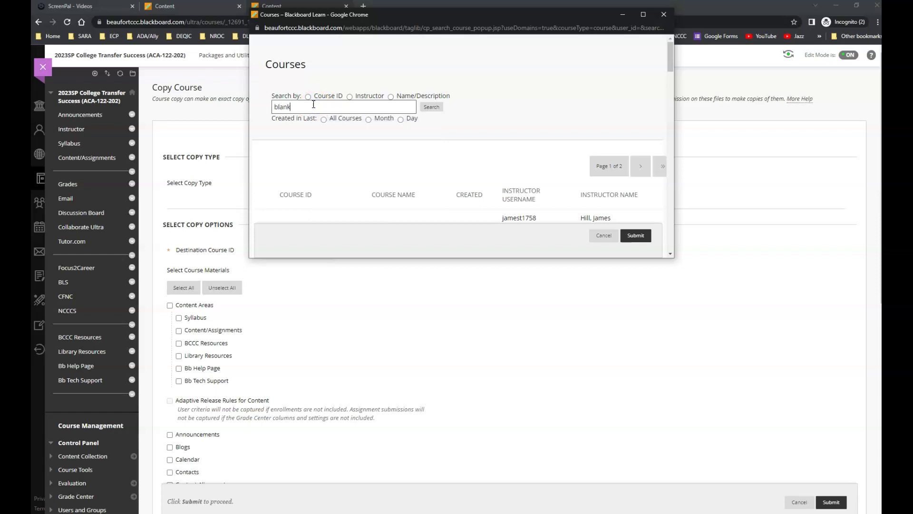
left_click(431, 107)
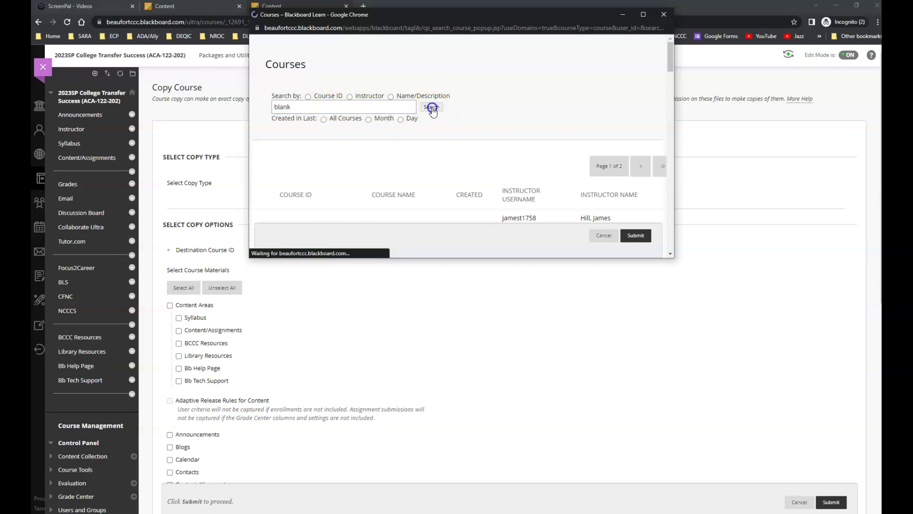
scroll(369, 181, "down", 2)
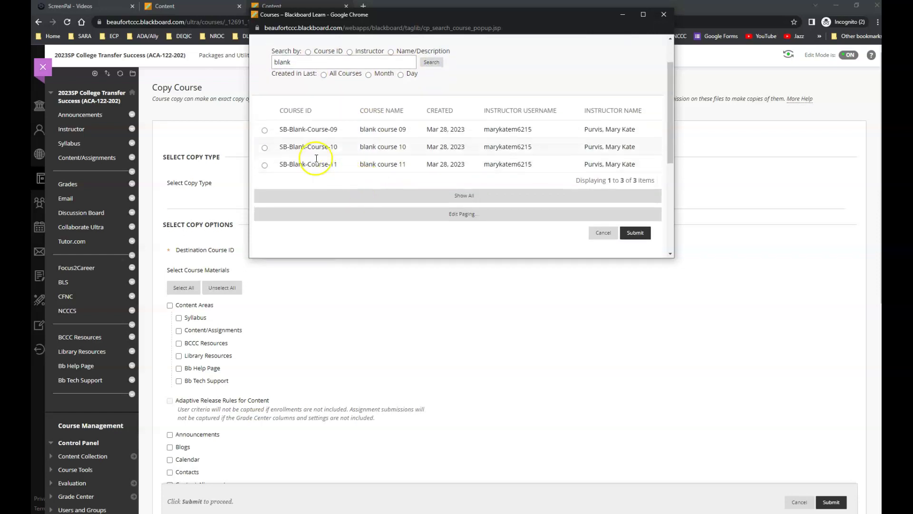
left_click(188, 6)
left_click(256, 7)
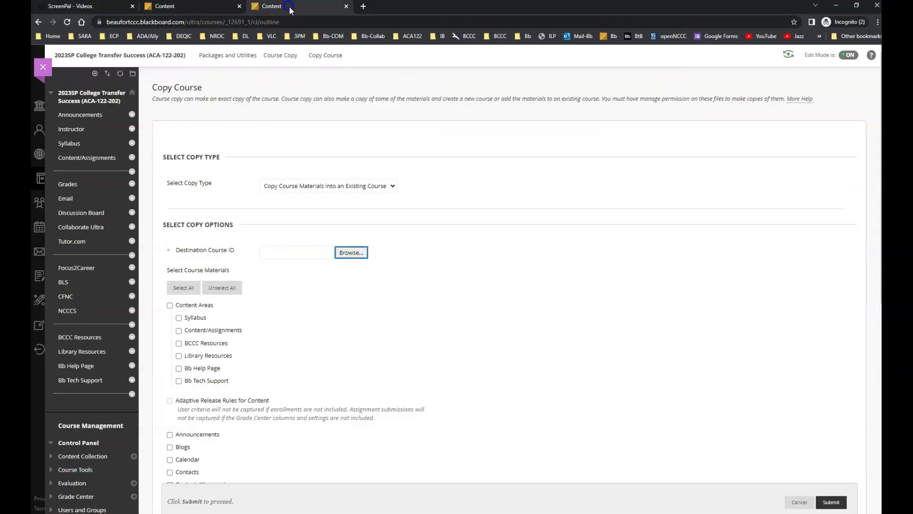
Select SB-Blank-Course-11 as the destination course and submit it to the form.
left_click(351, 252)
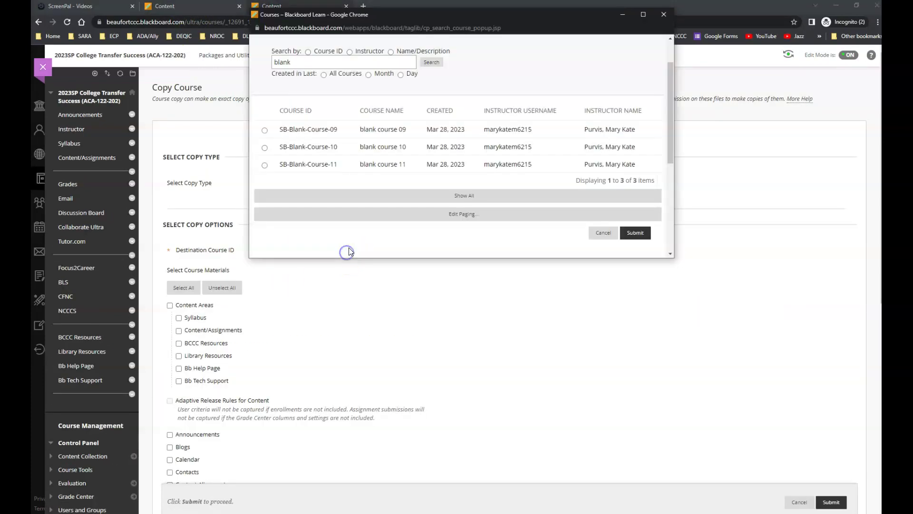
left_click(265, 166)
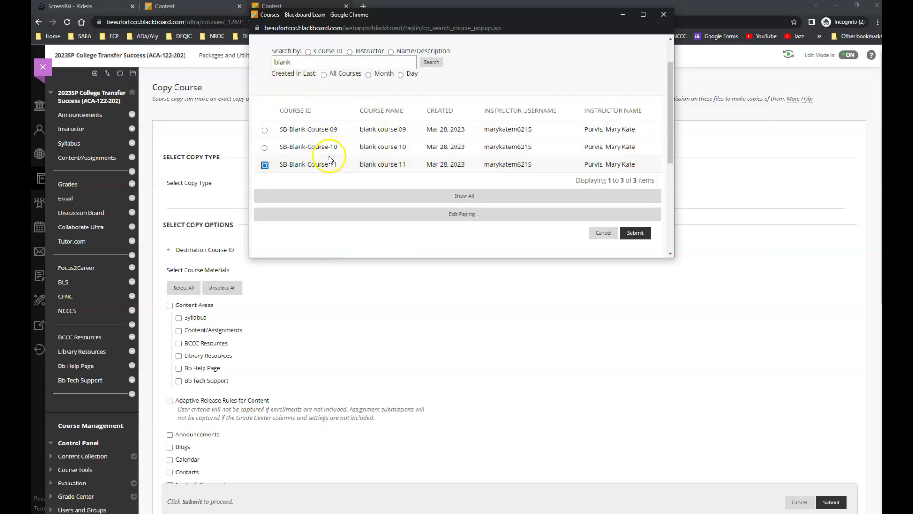
left_click(264, 166)
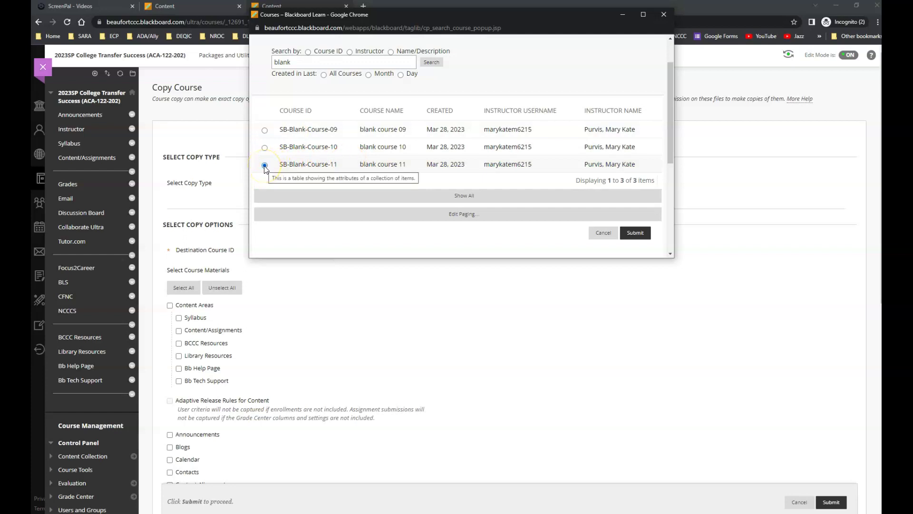
left_click(636, 234)
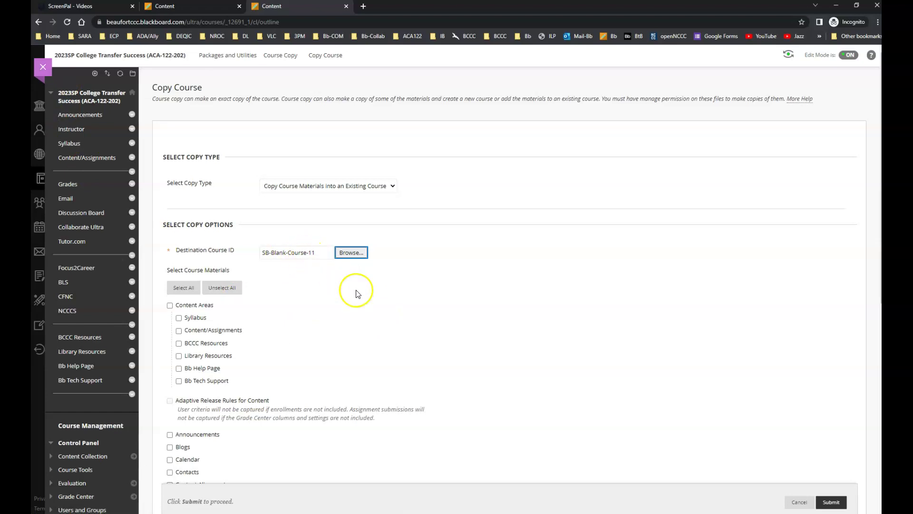
Select all materials, then exclude BCCC Resources, Library Resources, Bb Help Page, Bb Tech Support and Announcements.
left_click(179, 291)
scroll(456, 341, "down", 1)
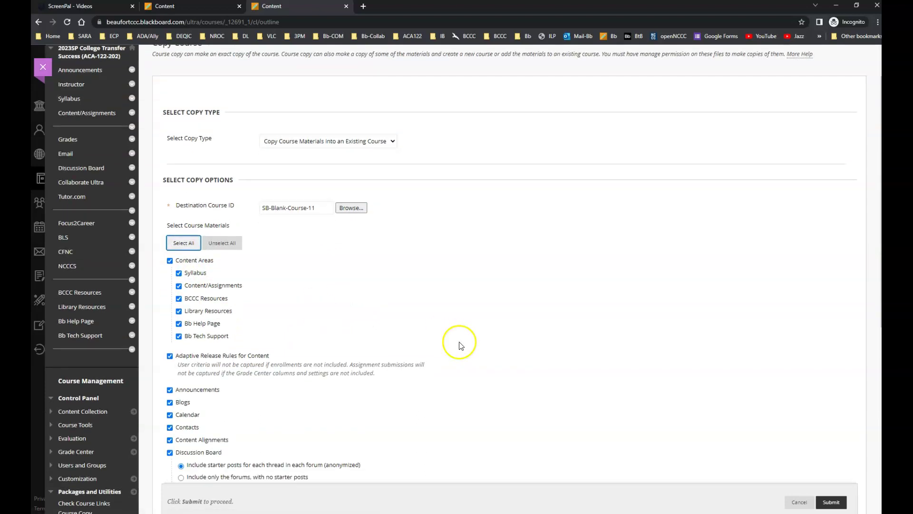
left_click(179, 298)
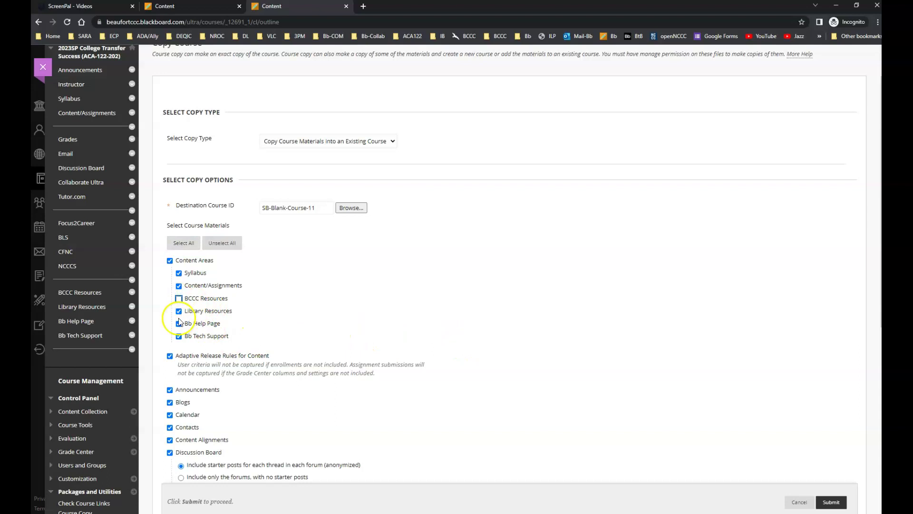
left_click(178, 311)
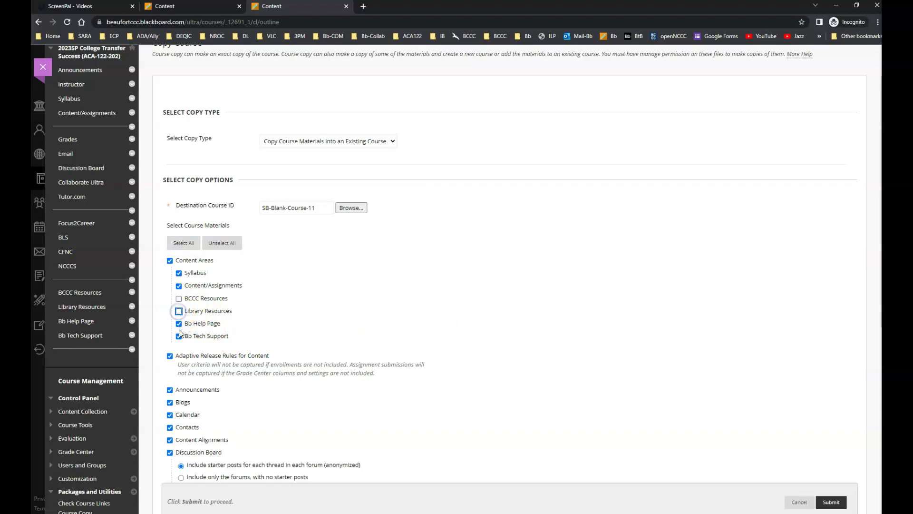
left_click(179, 324)
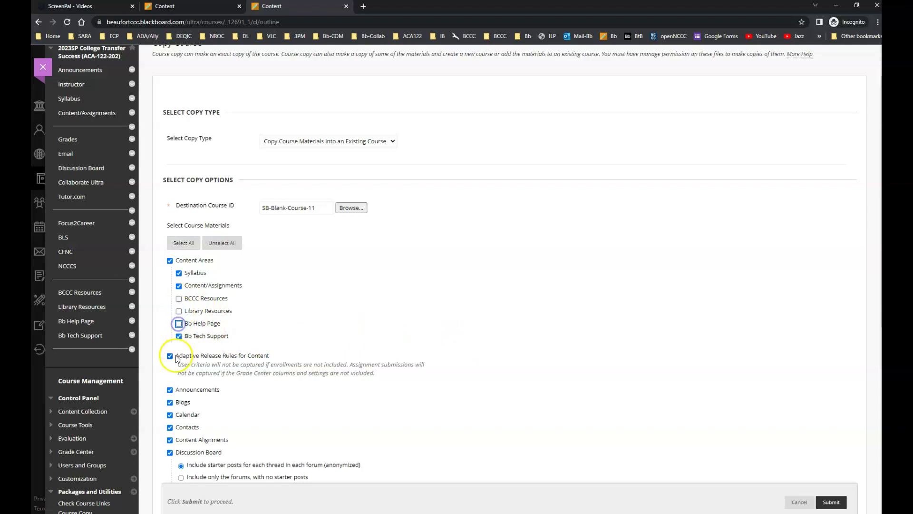
left_click(179, 336)
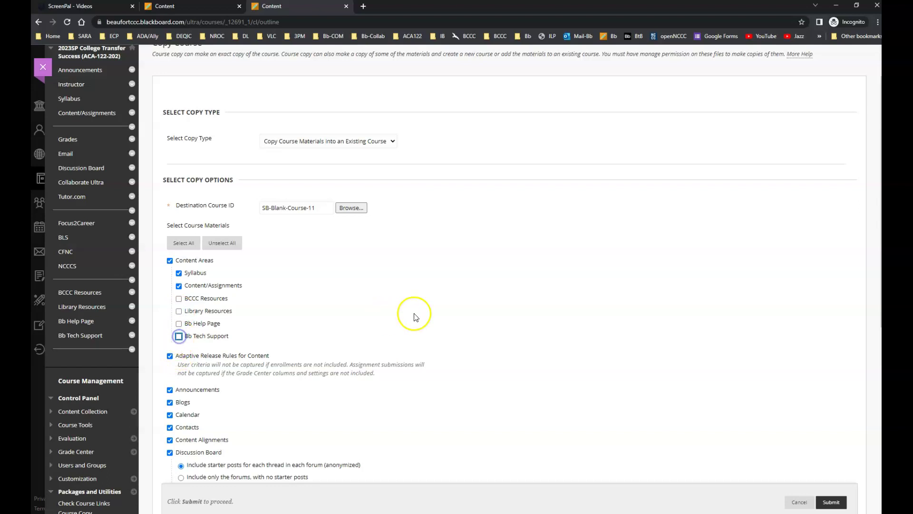
scroll(414, 309, "down", 2)
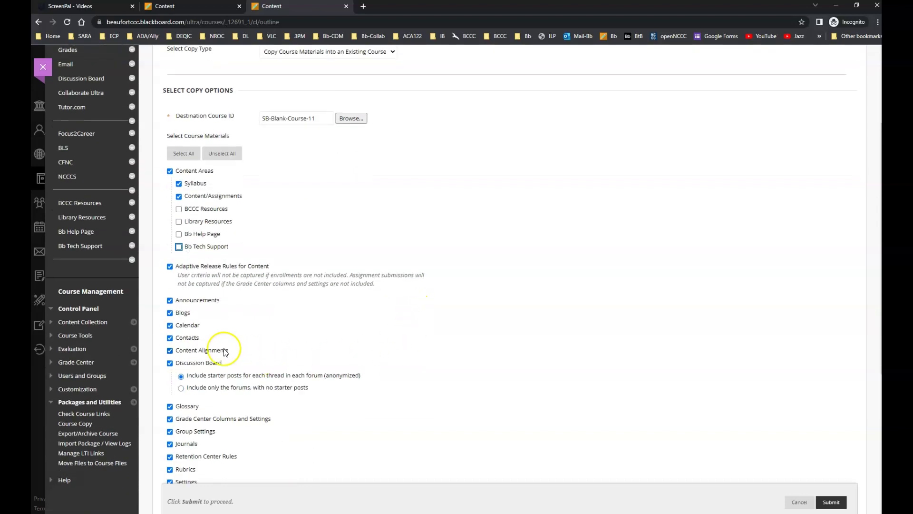
left_click(170, 300)
left_click(345, 306)
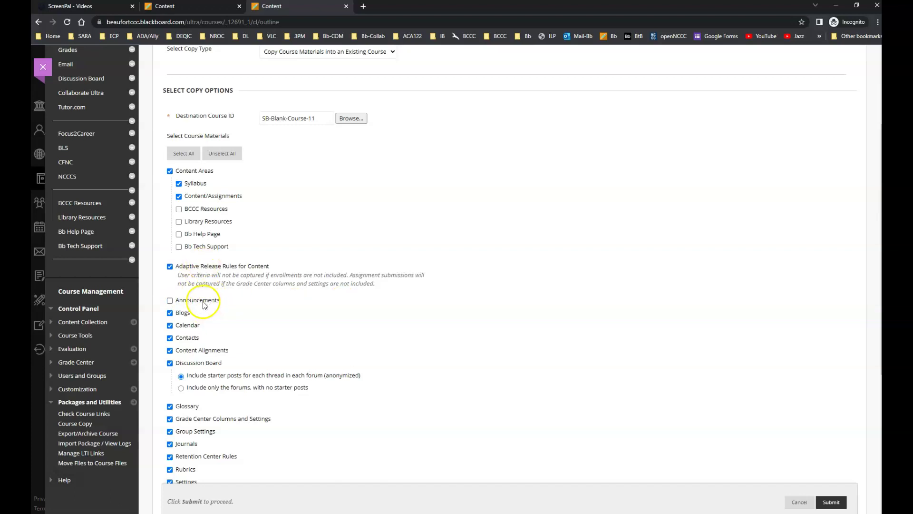
left_click(204, 305)
left_click(169, 301)
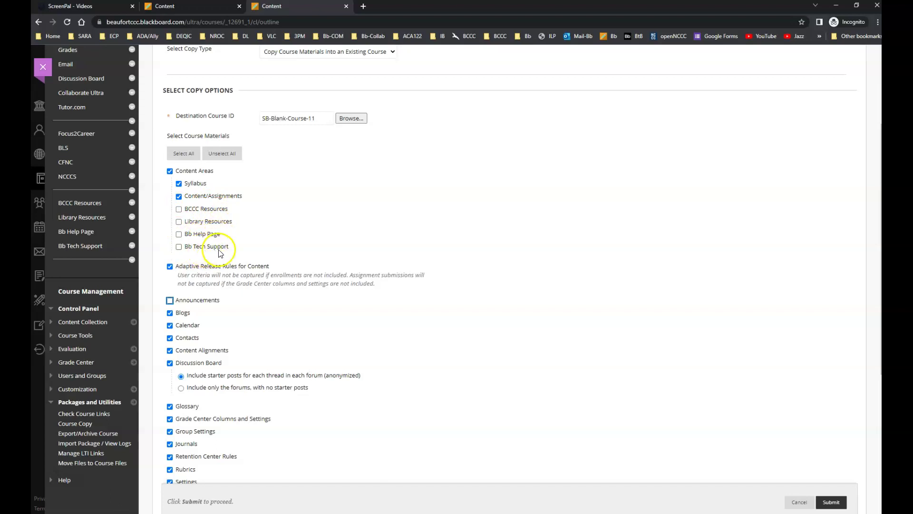
left_click(208, 303)
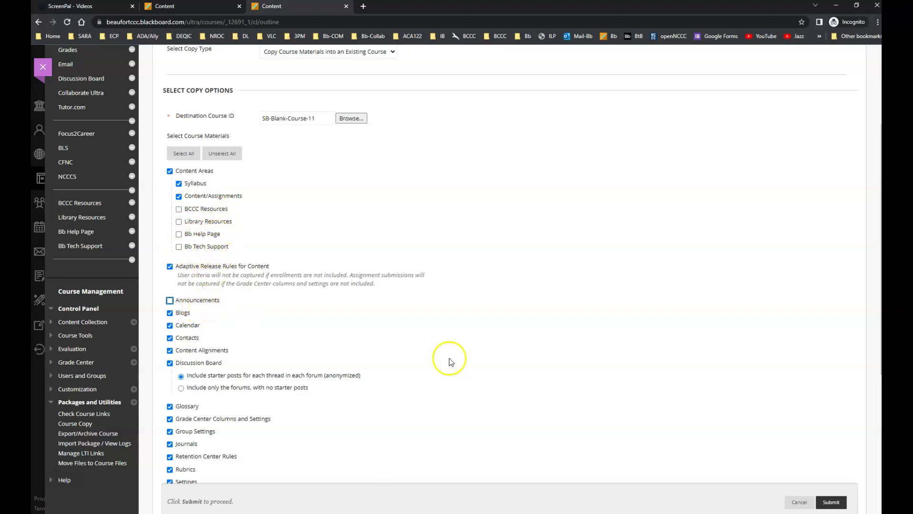
Submit the course copy request into SB-Blank-Course-11 from the bottom of the page.
scroll(486, 362, "down", 3)
scroll(487, 363, "down", 1)
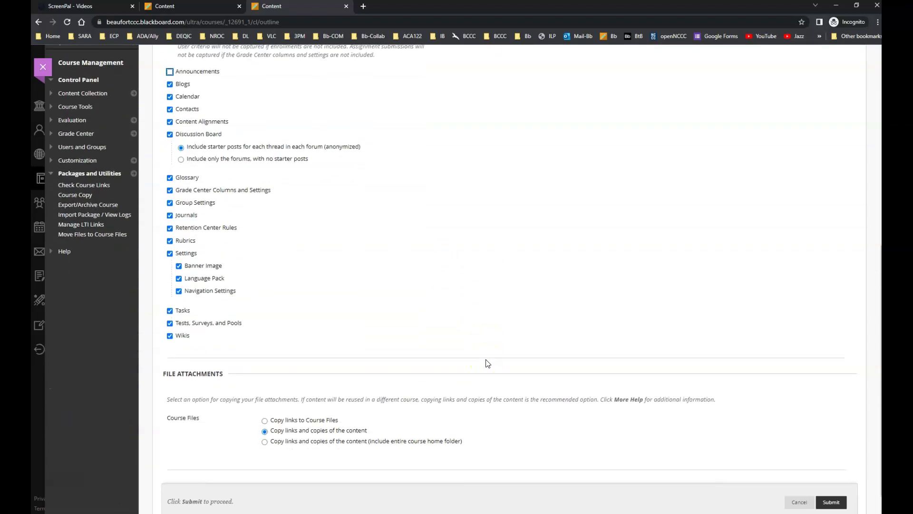
scroll(600, 278, "up", 2)
scroll(605, 276, "down", 2)
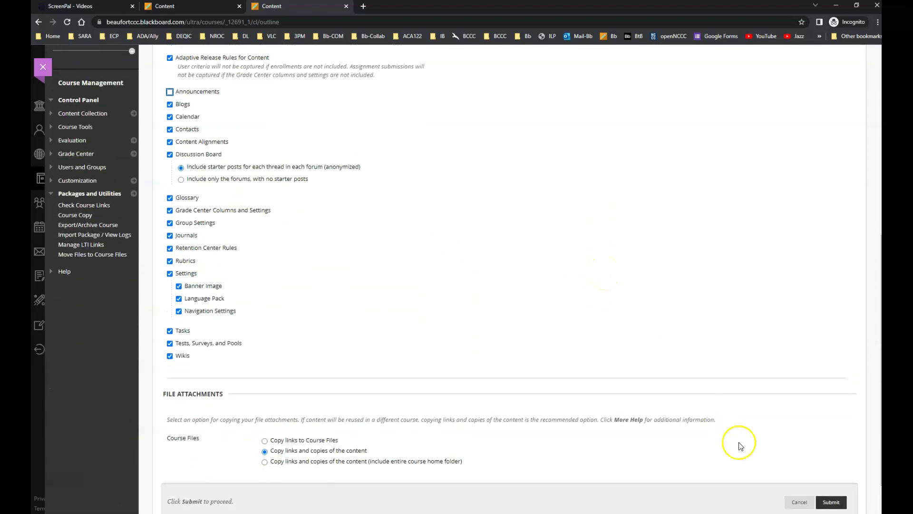
left_click(832, 503)
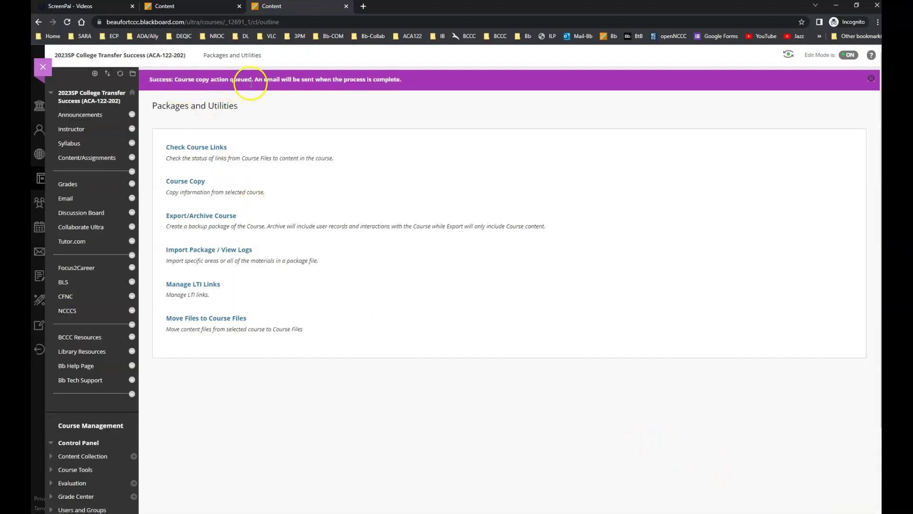
Switch to blank course 11 and reload it to show the ACA-122 copy notice.
left_click(185, 7)
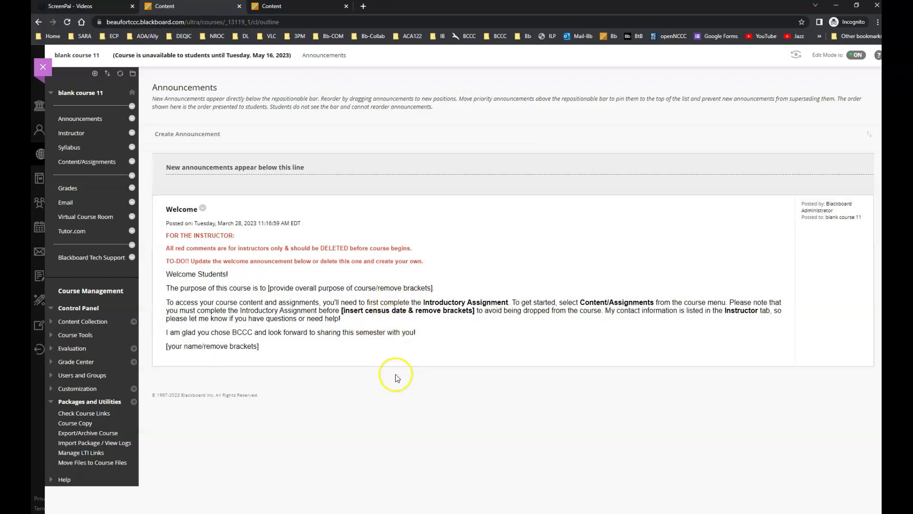
left_click(67, 22)
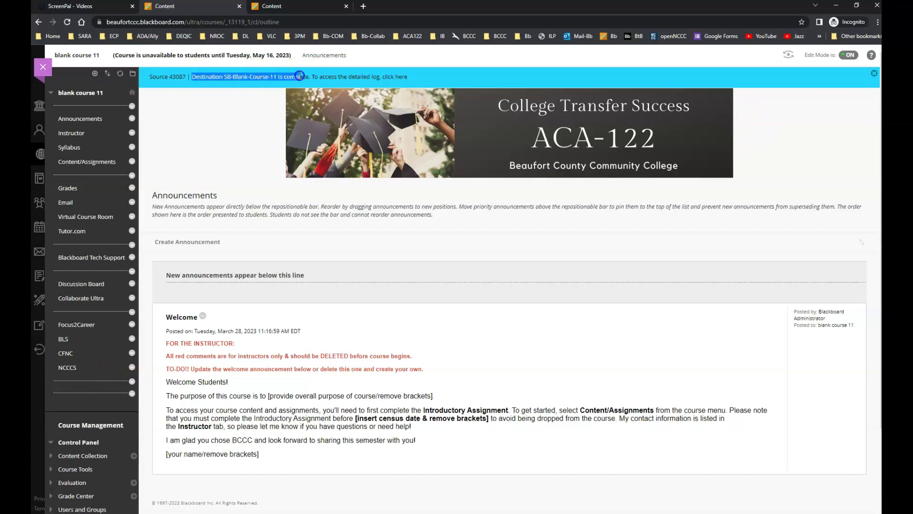
Dismiss the copy-complete notice and look over blank course 11's copied content.
left_click(875, 75)
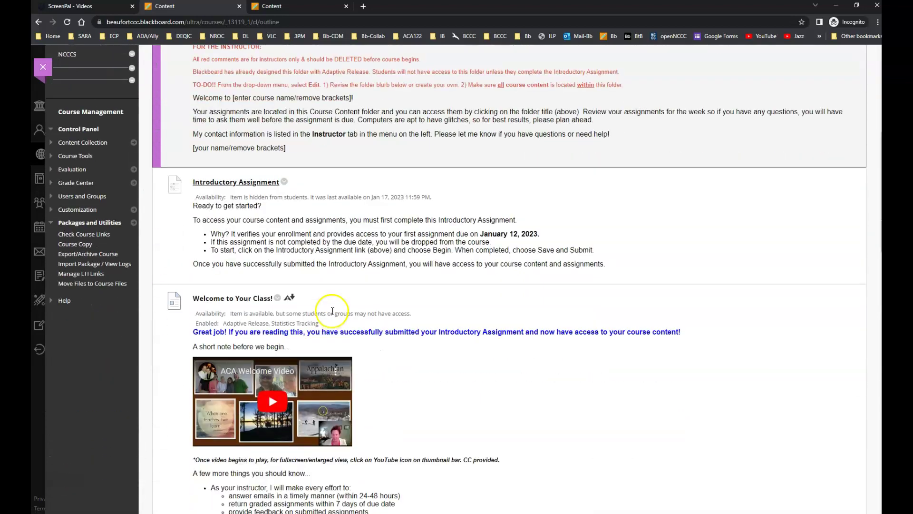
scroll(341, 360, "up", 7)
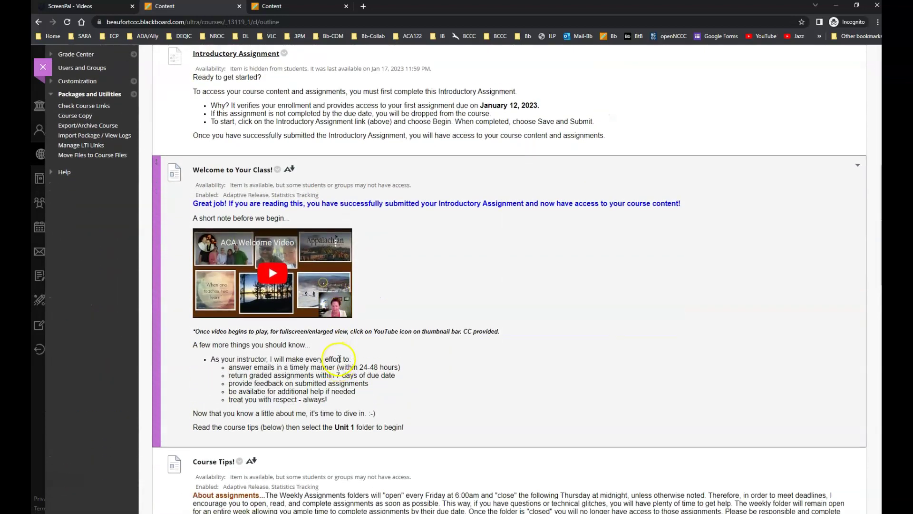
scroll(308, 234, "up", 2)
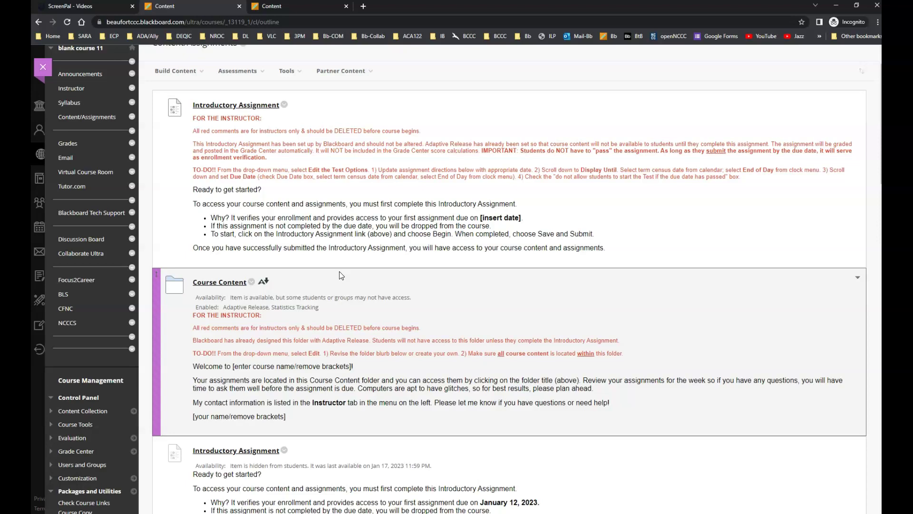
scroll(323, 333, "down", 6)
scroll(305, 402, "down", 8)
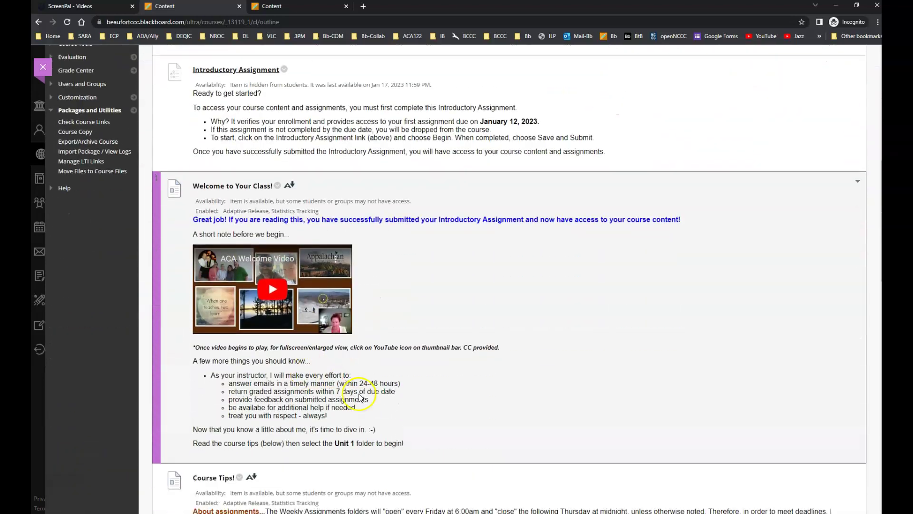
scroll(363, 394, "down", 10)
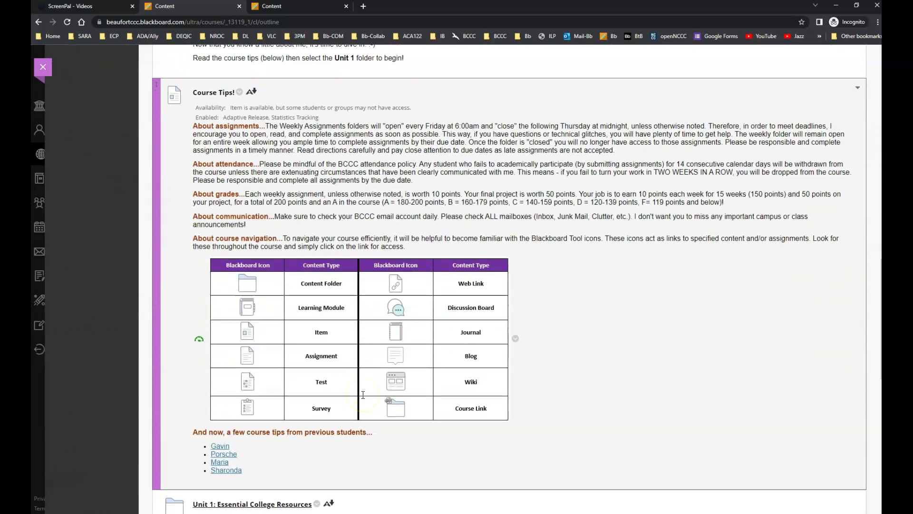
scroll(363, 395, "down", 3)
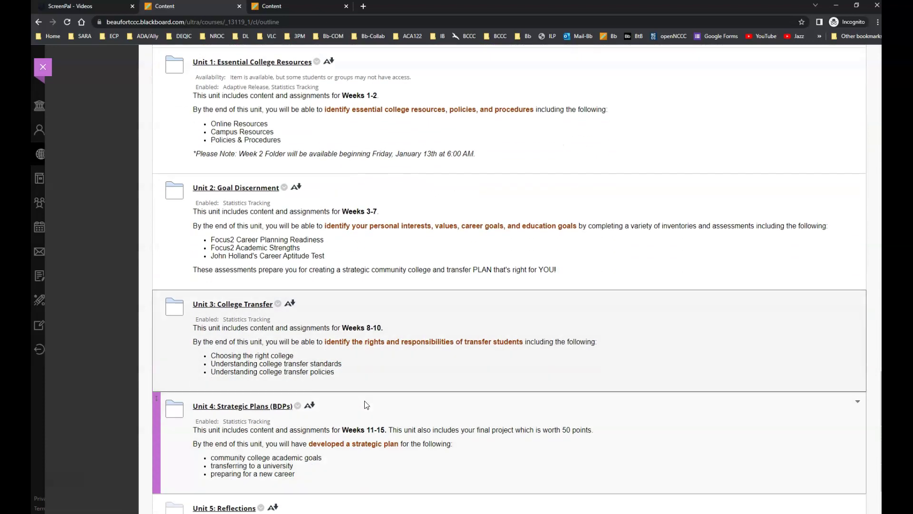
scroll(256, 352, "up", 4)
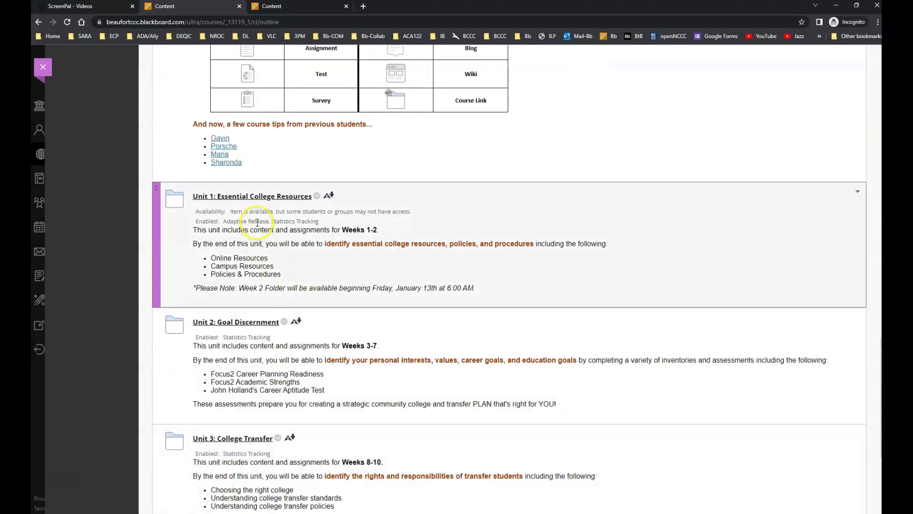
Open Unit 1: Essential College Resources, then the Week 1: BCCC Resources folder.
left_click(255, 198)
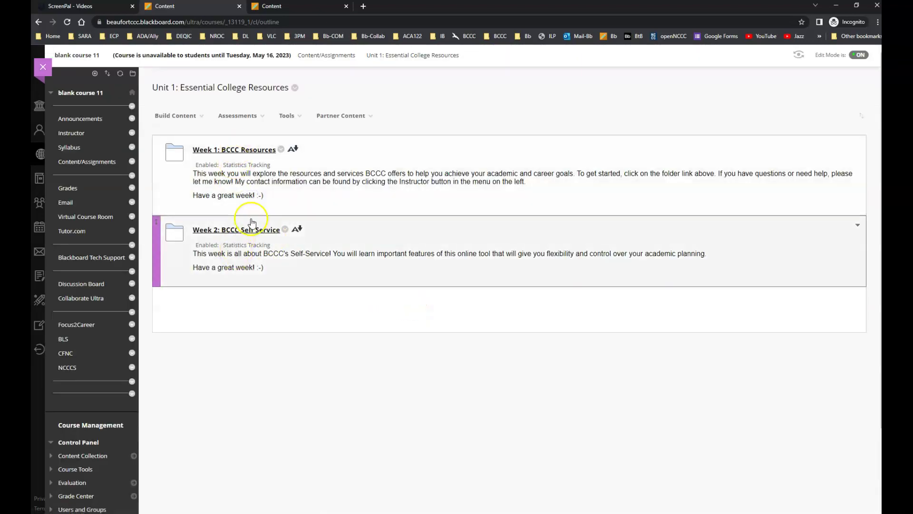
left_click(241, 151)
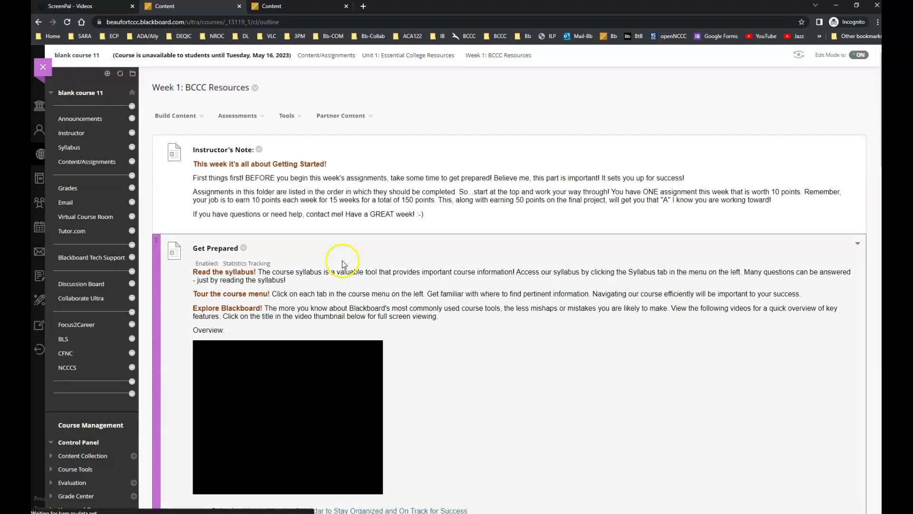
scroll(527, 370, "down", 1)
scroll(526, 370, "down", 3)
scroll(526, 367, "up", 4)
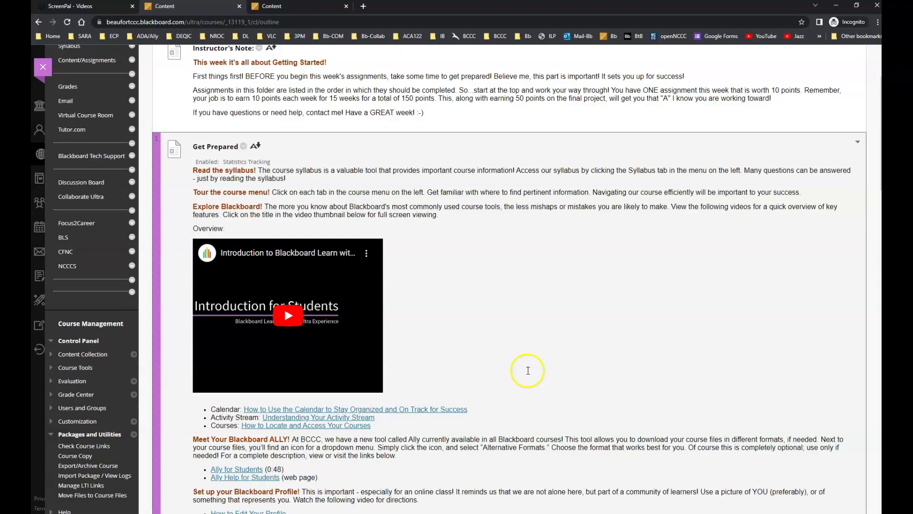